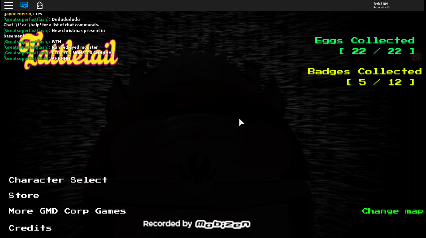
# Open the Character Select list from the Tattletail main menu
pyautogui.click(108, 181)
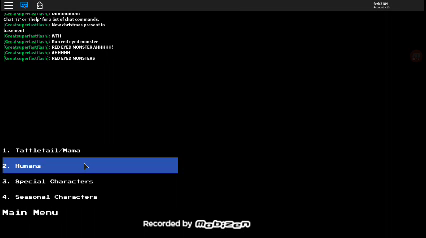
# Pick GiantMilk Bot from the Humans category as the character
pyautogui.click(87, 166)
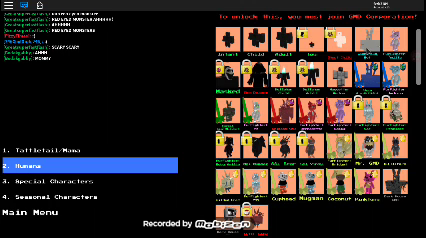
pyautogui.click(327, 75)
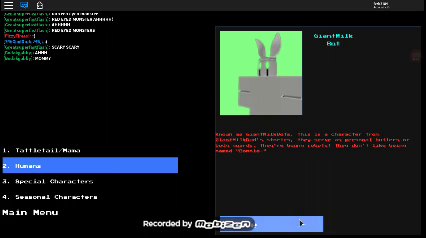
pyautogui.click(300, 222)
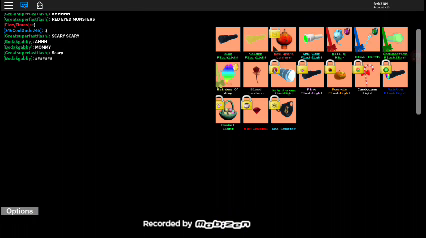
# Spawn into the house and enable night vision in Options
pyautogui.click(257, 42)
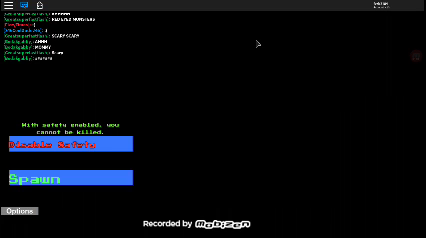
pyautogui.click(126, 178)
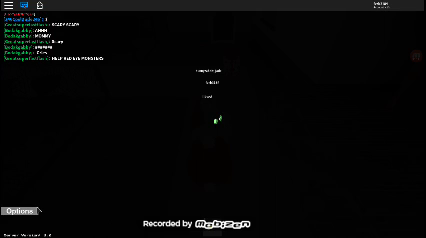
pyautogui.click(20, 211)
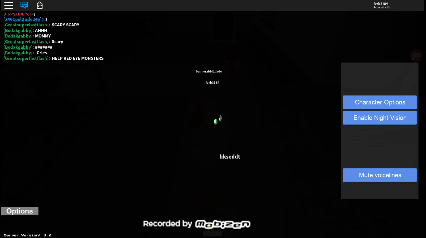
pyautogui.click(372, 118)
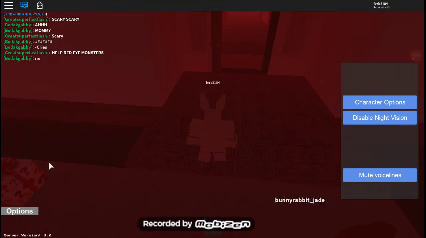
pyautogui.click(21, 211)
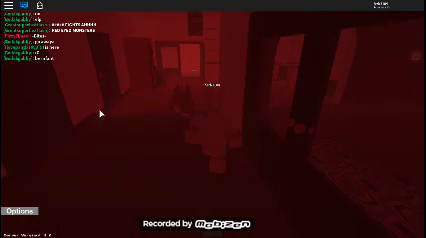
# Walk the red-lit corridors, open a corridor door, and begin resetting the character
pyautogui.click(289, 60)
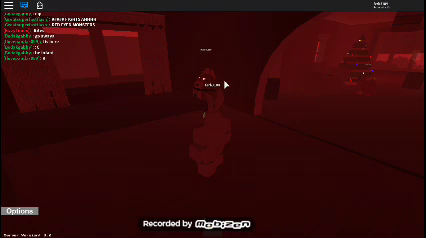
pyautogui.press('Escape')
# Reset the character, choose Forest from Humans, and start disabling Safety
pyautogui.press('r')
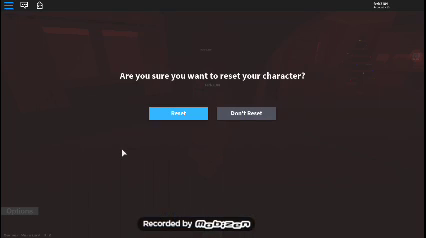
pyautogui.press('Return')
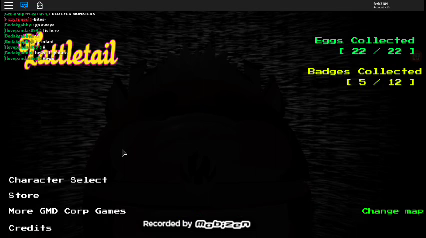
pyautogui.click(91, 181)
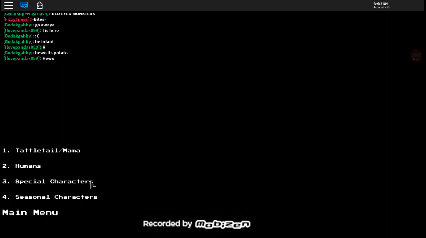
pyautogui.click(85, 180)
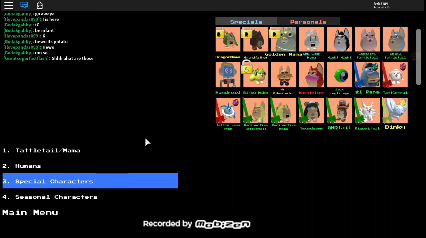
pyautogui.click(135, 166)
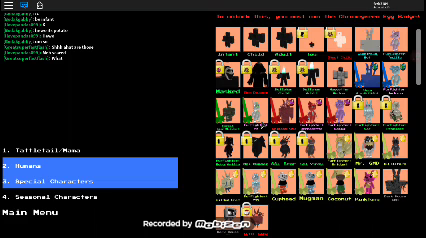
pyautogui.click(225, 103)
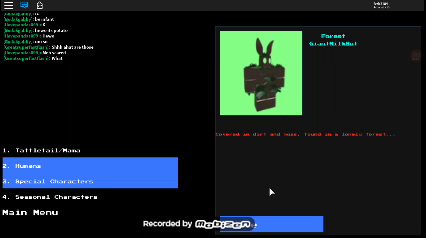
pyautogui.click(281, 224)
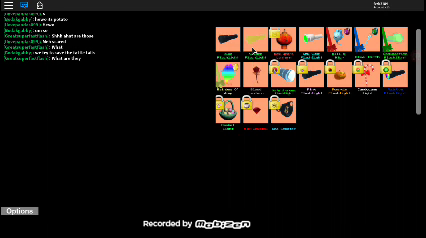
pyautogui.click(253, 78)
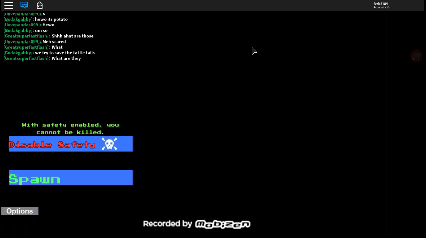
pyautogui.click(120, 147)
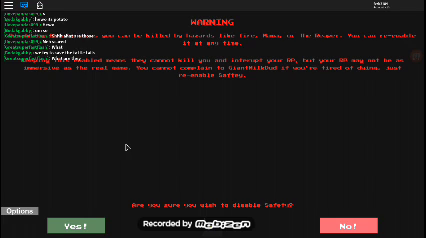
# Hide the chat panel and confirm disabling Safety
pyautogui.click(24, 6)
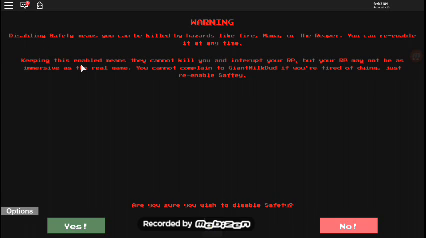
pyautogui.click(78, 226)
# Spawn as Forest and walk down the hallway into the red room
pyautogui.click(86, 186)
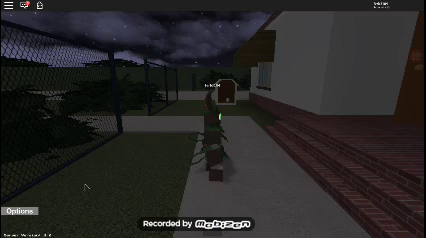
pyautogui.press('w')
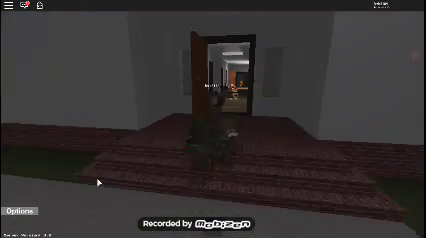
pyautogui.press('w')
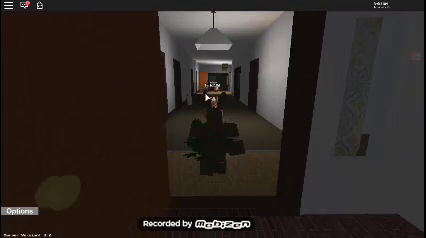
pyautogui.press('w')
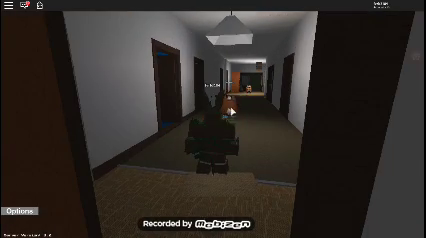
pyautogui.press('w')
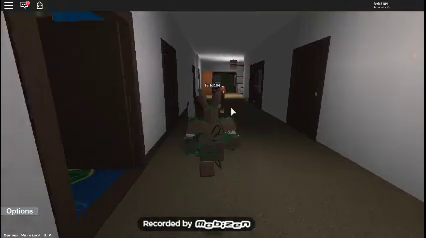
pyautogui.press('w')
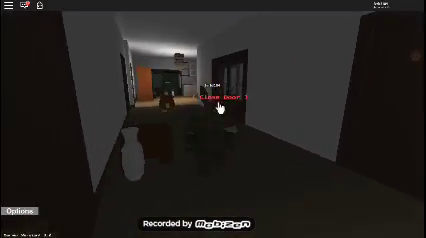
pyautogui.press('w')
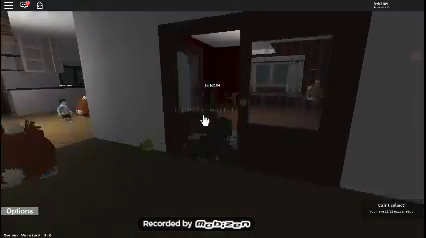
pyautogui.press('w')
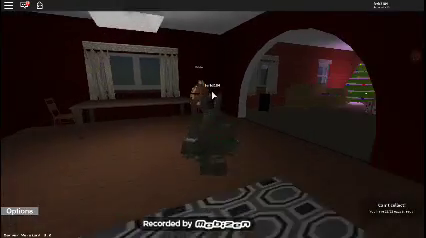
pyautogui.press('w')
pyautogui.press('w')
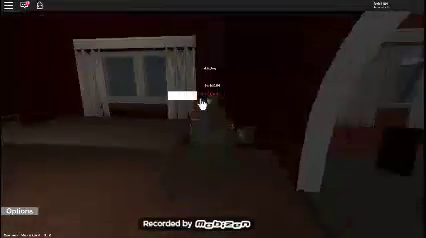
pyautogui.press('w')
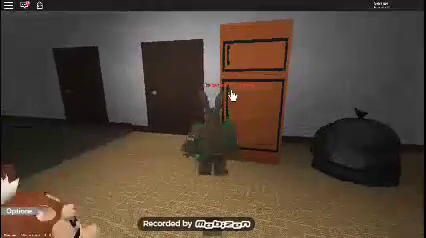
# Visit the fridge room and bathroom, then head out into the dark yard
pyautogui.press('w')
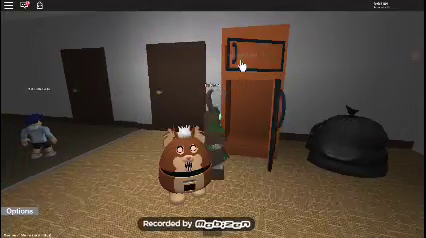
pyautogui.press('w')
pyautogui.press('s')
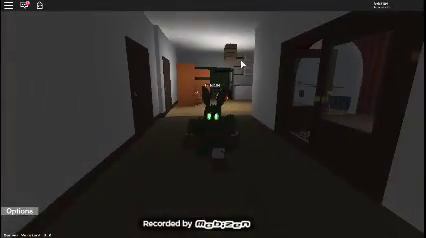
pyautogui.press('w')
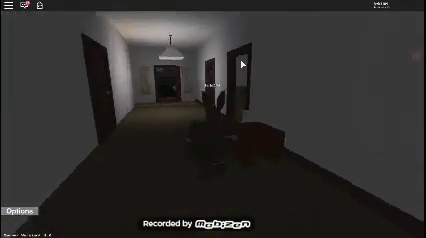
pyautogui.press('w')
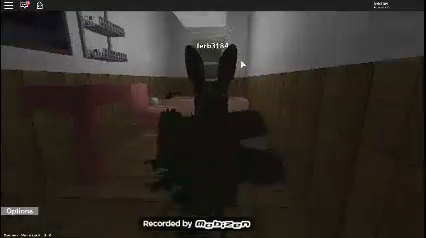
pyautogui.press('s')
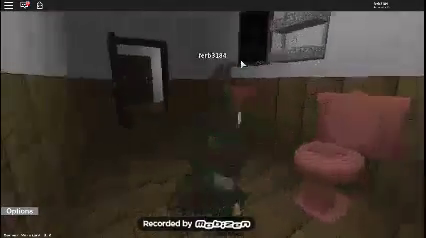
pyautogui.press('w')
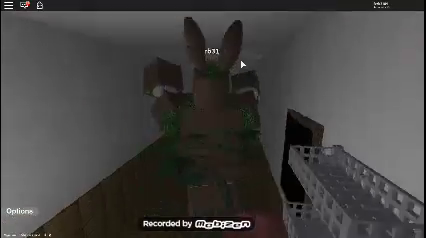
pyautogui.press('w')
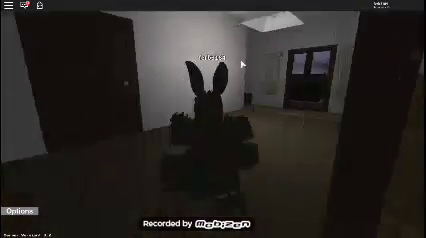
pyautogui.press('w')
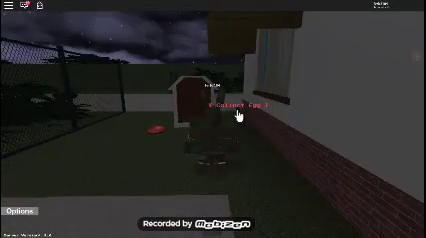
# Climb from the crate onto the roof and cross the rooftops, looking around
pyautogui.moveTo(240, 115); pyautogui.dragTo(240, 115)
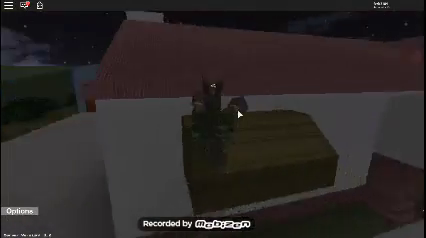
pyautogui.press('space')
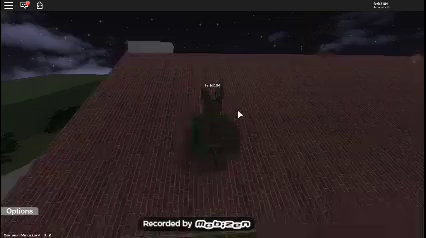
pyautogui.press('w')
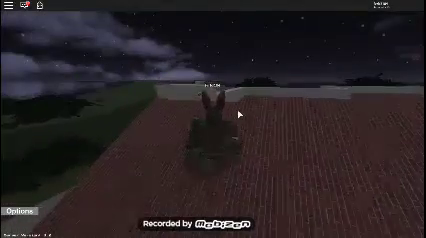
pyautogui.moveTo(240, 115); pyautogui.dragTo(240, 115)
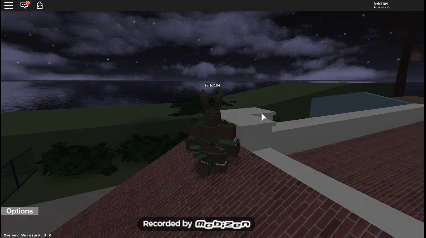
pyautogui.moveTo(263, 117); pyautogui.dragTo(294, 131)
pyautogui.press('w')
pyautogui.press('w')
pyautogui.press('w')
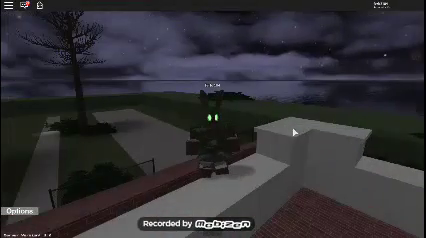
pyautogui.press('w')
pyautogui.moveTo(298, 129); pyautogui.dragTo(298, 129)
pyautogui.press('w')
pyautogui.press('w')
pyautogui.press('w')
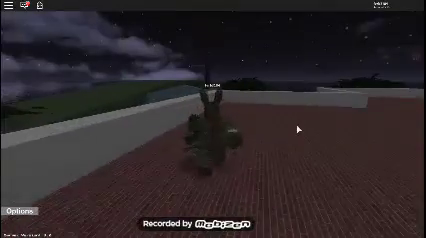
pyautogui.moveTo(298, 129); pyautogui.dragTo(298, 129)
pyautogui.press('w')
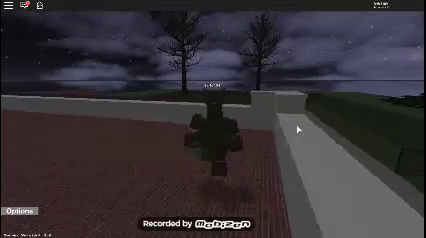
pyautogui.press('w')
pyautogui.moveTo(298, 129); pyautogui.dragTo(298, 129)
pyautogui.press('w')
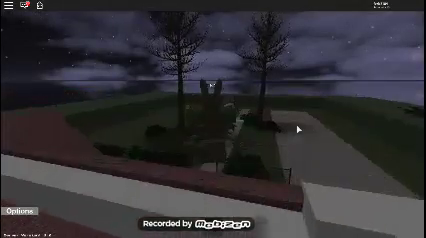
pyautogui.press('w')
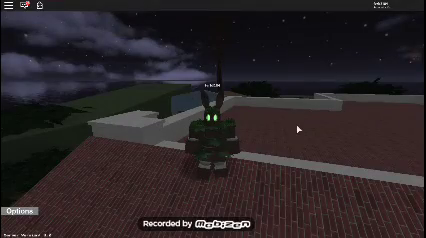
pyautogui.press('w')
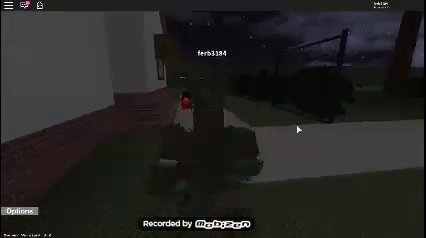
# Walk along the sidewalk and house wall onto the pool deck
pyautogui.press('w')
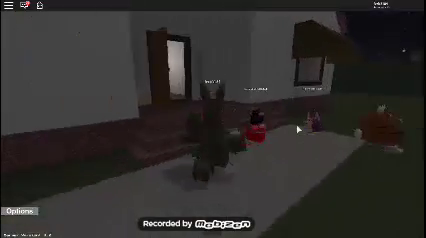
pyautogui.press('w')
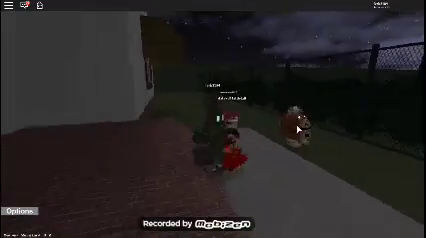
pyautogui.press('w')
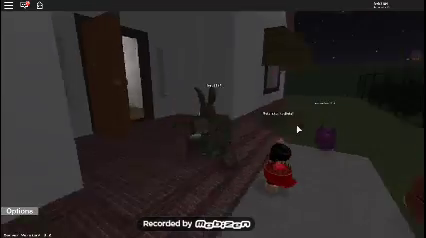
pyautogui.press('w')
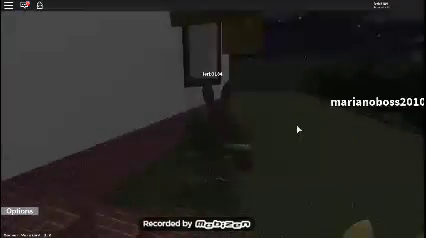
pyautogui.press('w')
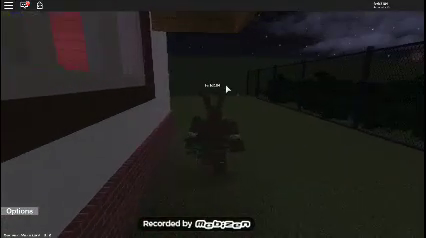
pyautogui.press('w')
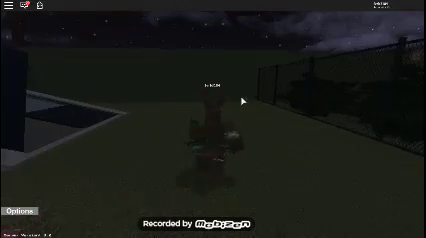
pyautogui.press('w')
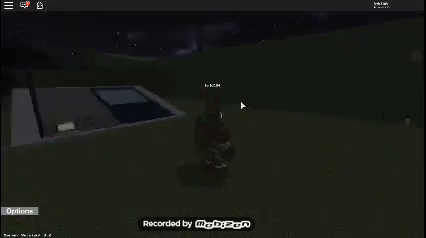
pyautogui.moveTo(242, 105); pyautogui.dragTo(242, 105)
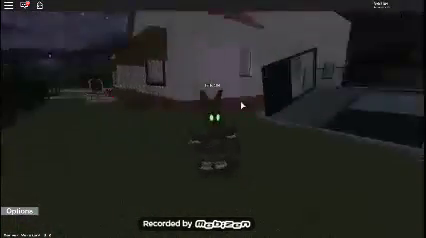
pyautogui.press('w')
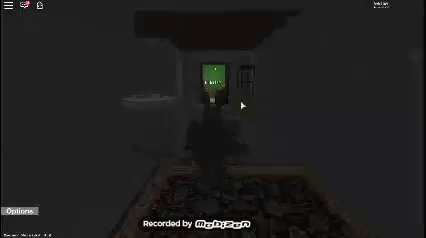
pyautogui.press('w')
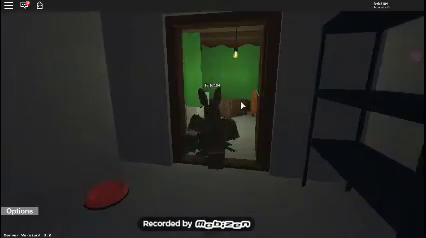
# Walk through the basement doorway into the green-lit storage rooms
pyautogui.press('w')
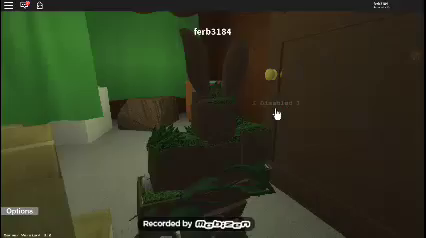
pyautogui.press('w')
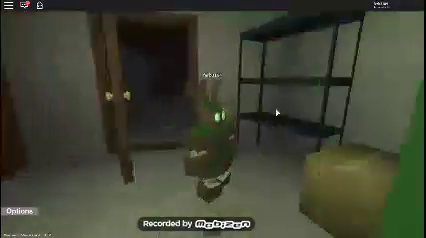
pyautogui.press('w')
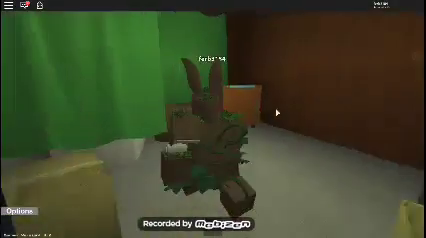
pyautogui.press('w')
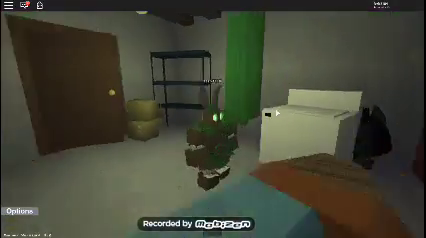
pyautogui.press('w')
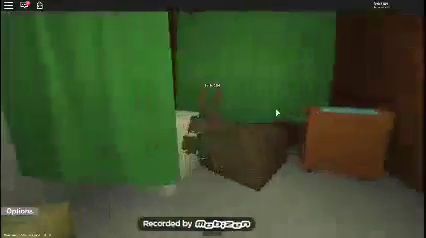
pyautogui.press('w')
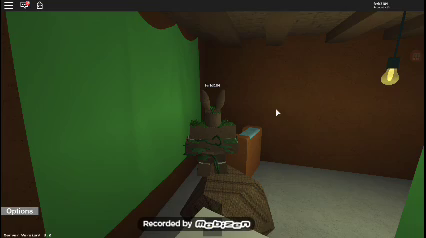
# Move past the washing machine toward the dark creature in the curtained corner
pyautogui.press('w')
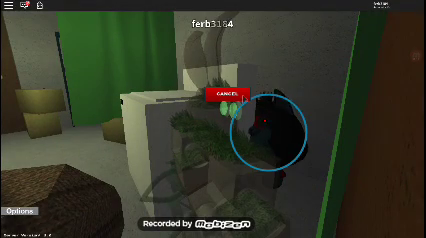
pyautogui.press('w')
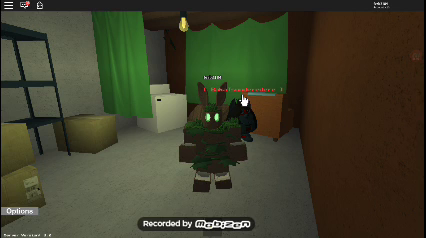
pyautogui.press('w')
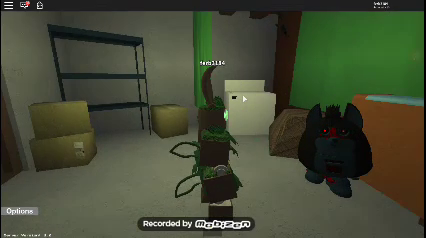
pyautogui.press('w')
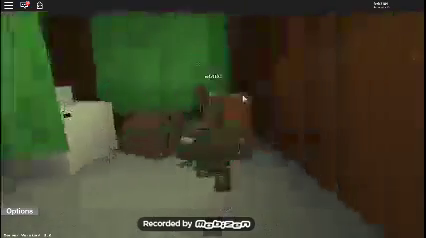
pyautogui.press('w')
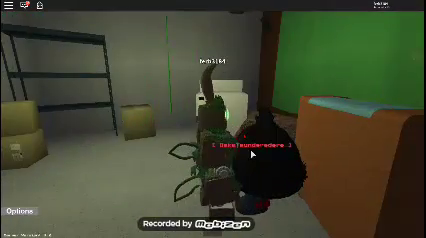
pyautogui.moveTo(252, 149); pyautogui.dragTo(252, 149)
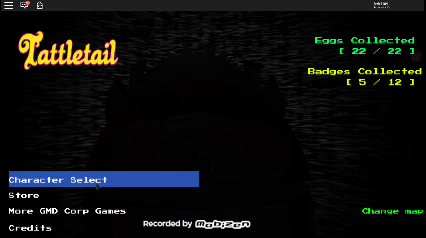
# Choose Dark House from Humans again and spawn by the house porch
pyautogui.click(97, 181)
pyautogui.click(97, 166)
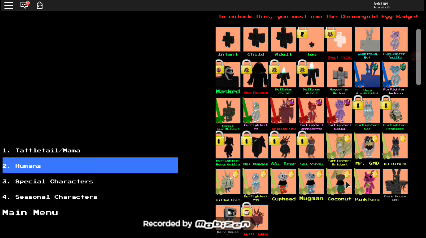
pyautogui.click(390, 181)
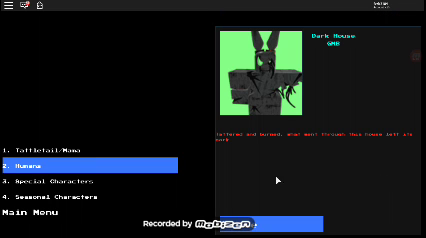
pyautogui.click(275, 220)
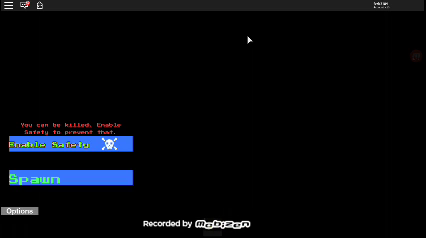
pyautogui.click(102, 183)
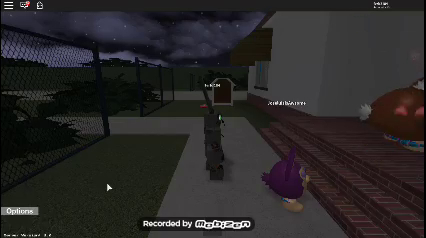
# Walk up the porch steps and into the house's hallway
pyautogui.moveTo(108, 187); pyautogui.dragTo(108, 187)
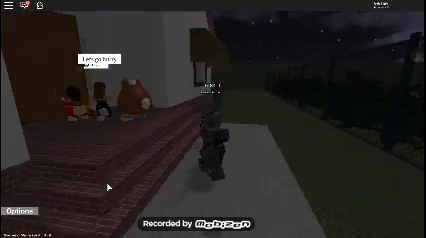
pyautogui.press('w')
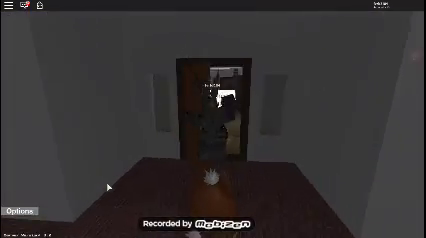
pyautogui.press('w')
pyautogui.press('w')
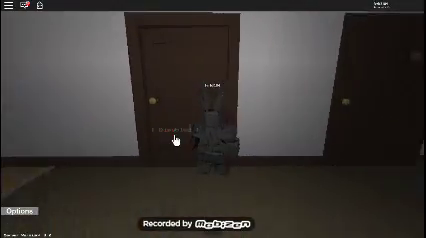
# Open the hallway door, enter the lit bedroom, then head back toward the doorway
pyautogui.click(175, 140)
pyautogui.press('w')
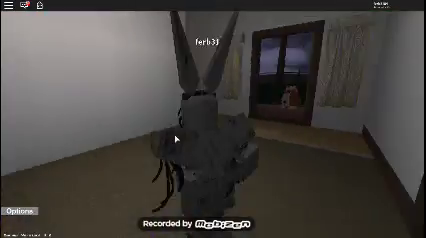
pyautogui.press('w')
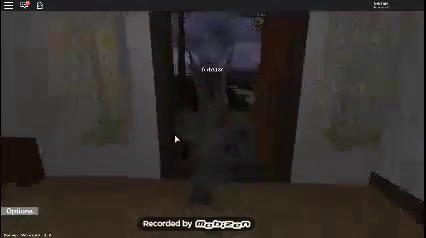
pyautogui.press('w')
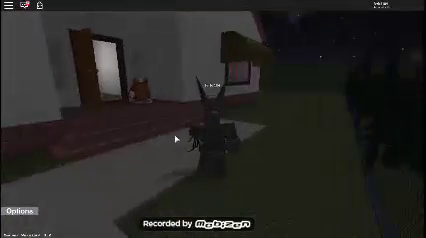
# Walk in the front door, past the gift box and through the archway
pyautogui.press('w')
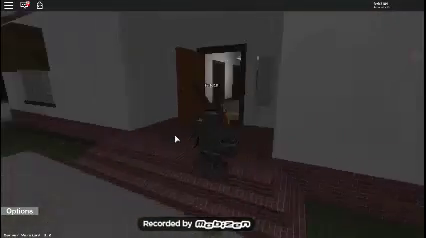
pyautogui.press('w')
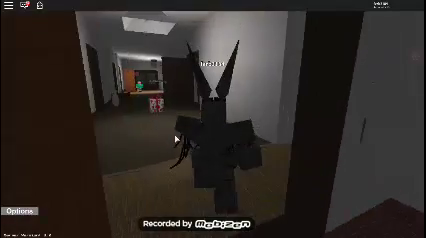
pyautogui.press('w')
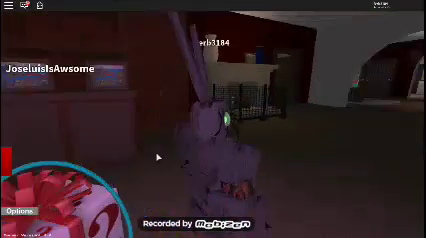
pyautogui.press('w')
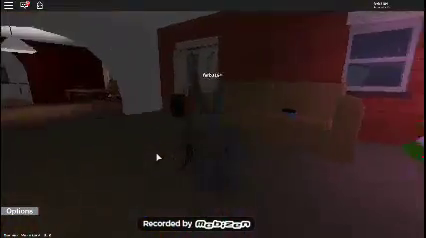
pyautogui.press('w')
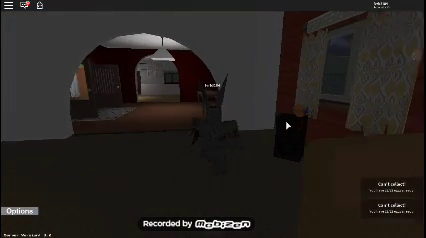
pyautogui.press('w')
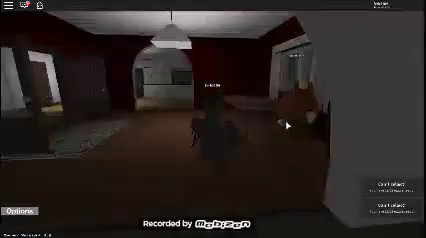
pyautogui.press('w')
pyautogui.press('w')
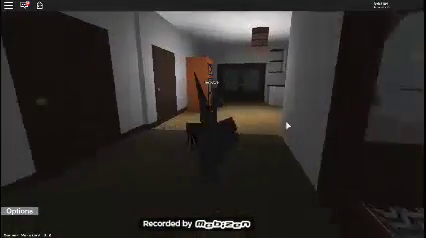
# Go past the orange fridge through the kitchen and out its doorway
pyautogui.press('w')
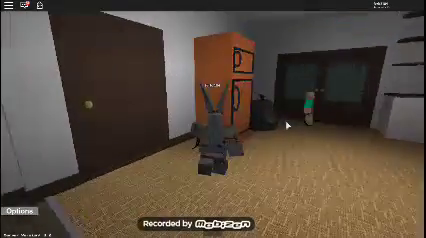
pyautogui.press('w')
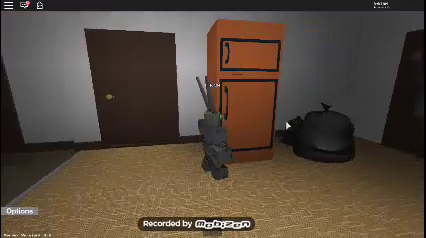
pyautogui.press('w')
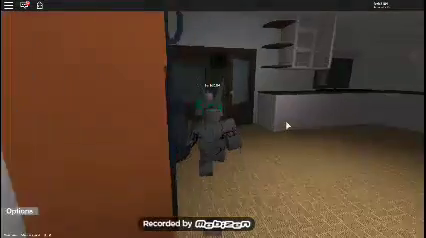
pyautogui.press('w')
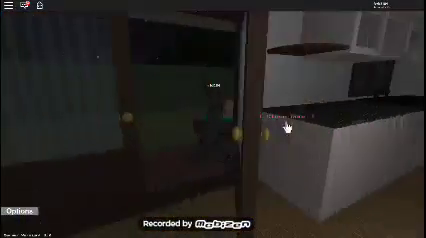
pyautogui.press('w')
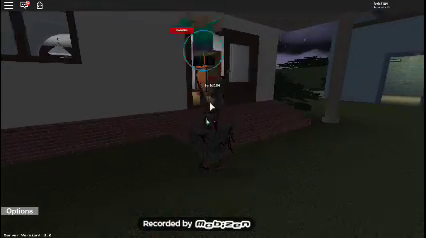
# Walk back inside and down the hallway past the fridge
pyautogui.press('w')
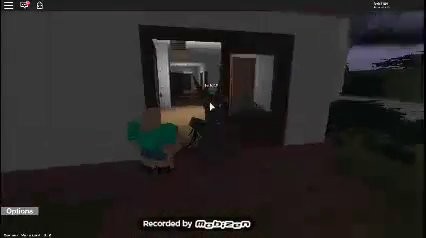
pyautogui.press('w')
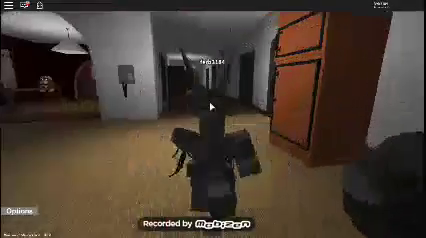
pyautogui.press('w')
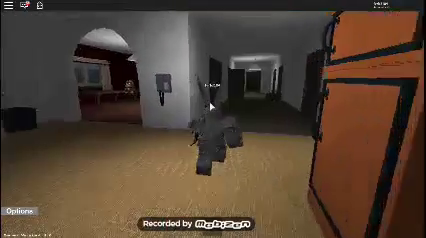
# Collect the egg in the dim hallway and open the door further along
pyautogui.press('w')
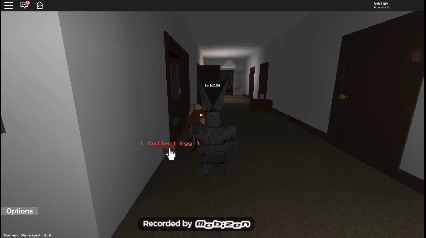
pyautogui.click(171, 153)
pyautogui.press('w')
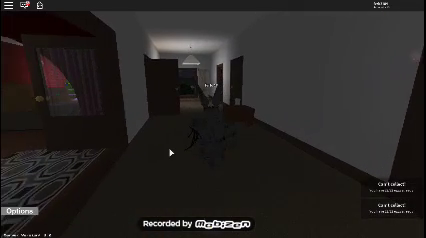
pyautogui.press('w')
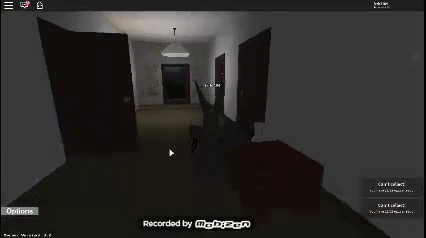
pyautogui.press('w')
pyautogui.click(171, 152)
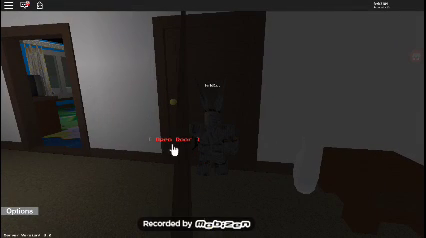
pyautogui.press('w')
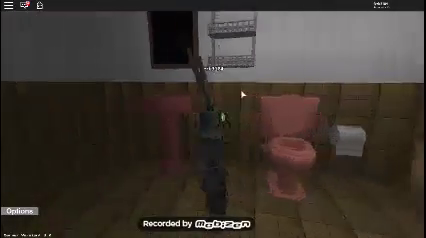
# Walk through the bathroom and across the colourful blue bedroom
pyautogui.press('w')
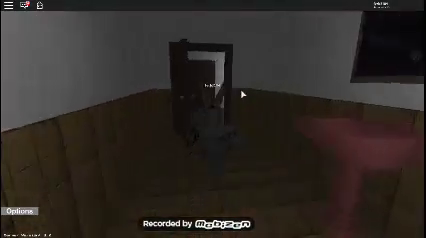
pyautogui.press('w')
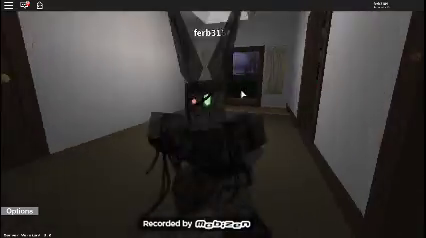
pyautogui.press('w')
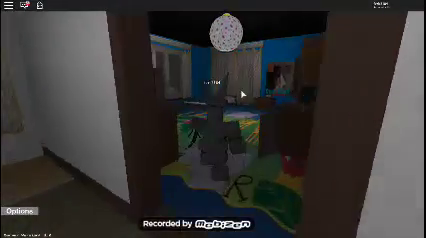
pyautogui.press('w')
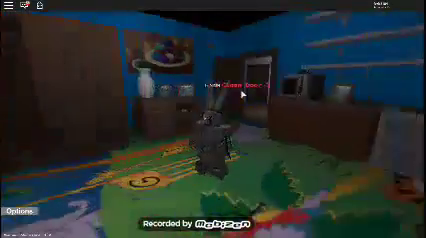
pyautogui.press('w')
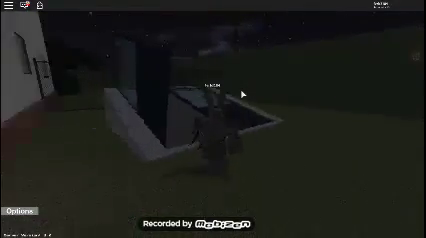
pyautogui.scroll(5, 242, 94)
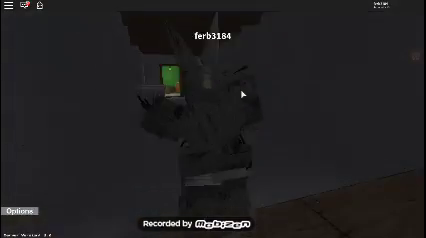
# Walk past the window and trash can into the darker rooms
pyautogui.press('w')
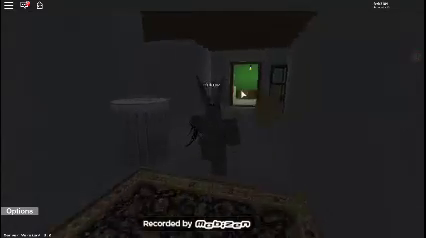
pyautogui.press('w')
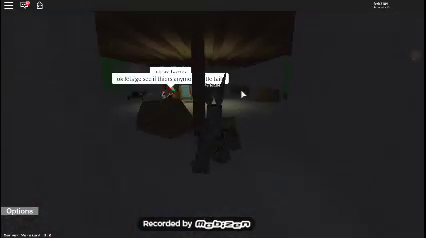
pyautogui.press('w')
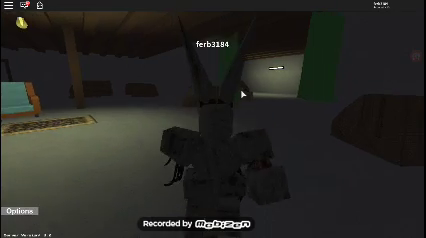
pyautogui.press('w')
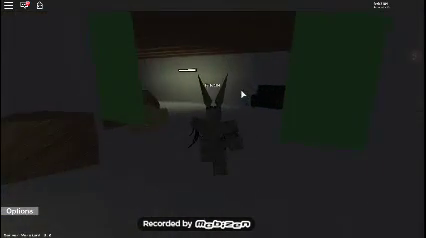
# Cross the grey furniture room into the brown room with the couch
pyautogui.press('w')
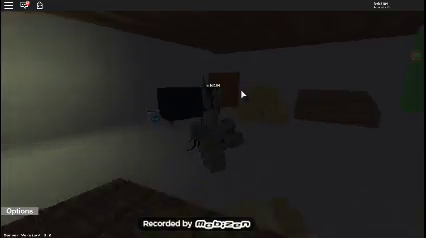
pyautogui.press('w')
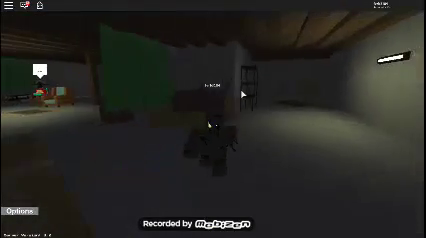
pyautogui.press('w')
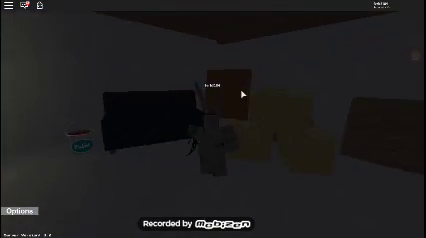
pyautogui.press('w')
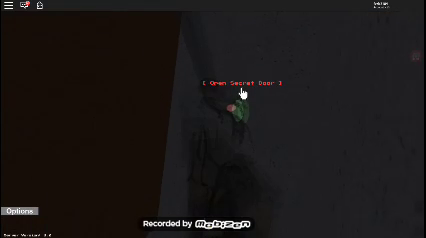
# Open the secret door and walk down the grey corridor
pyautogui.click(242, 93)
pyautogui.press('w')
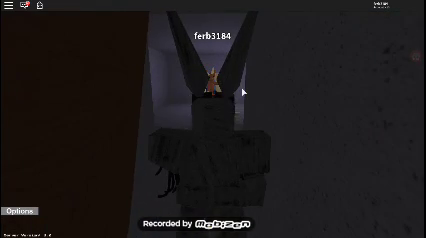
pyautogui.press('w')
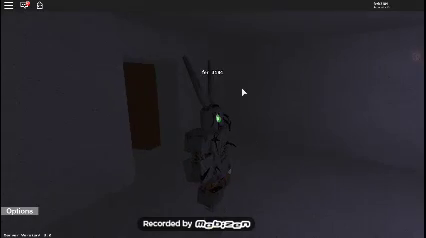
pyautogui.press('w')
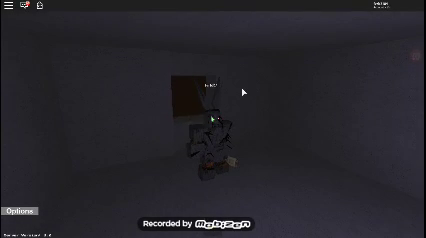
pyautogui.press('w')
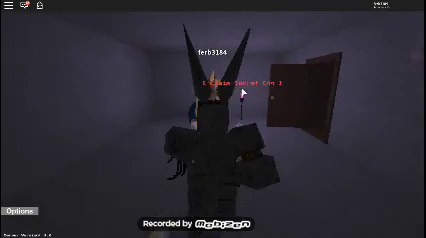
pyautogui.scroll(-3, 231, 92)
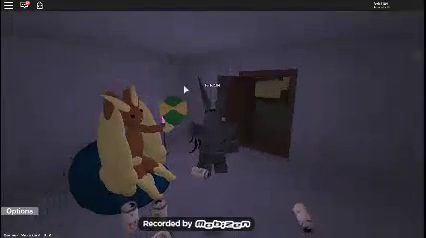
# Enter the secret room and look over its desks and posters
pyautogui.press('w')
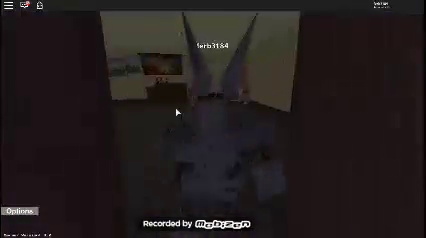
pyautogui.press('w')
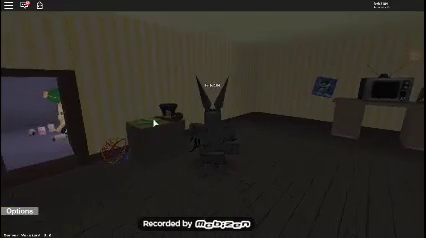
pyautogui.press('w')
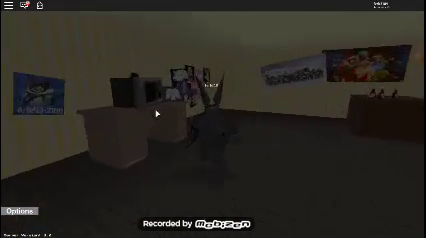
pyautogui.press('w')
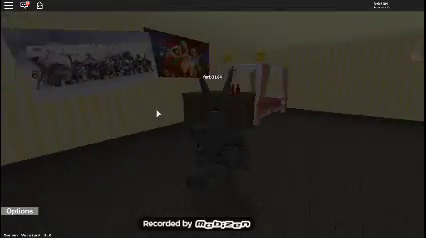
pyautogui.press('w')
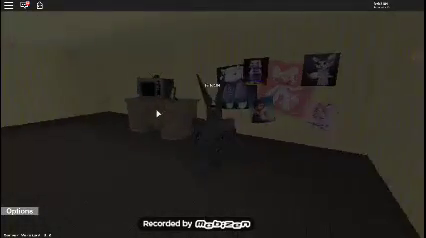
pyautogui.press('w')
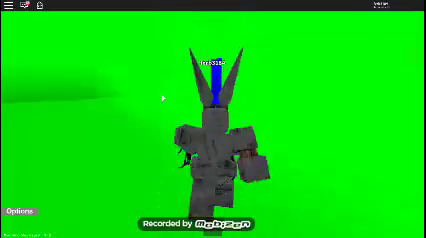
# Head toward the blue wall, then swing the view around to the green wall
pyautogui.press('w')
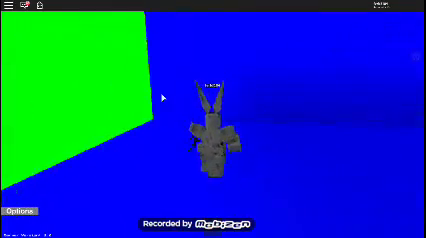
pyautogui.press('Right')
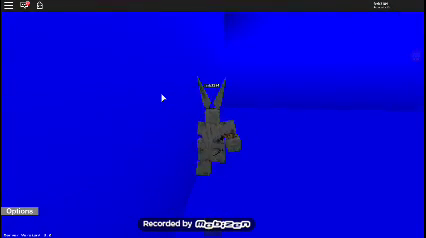
pyautogui.press('i')
pyautogui.press('o')
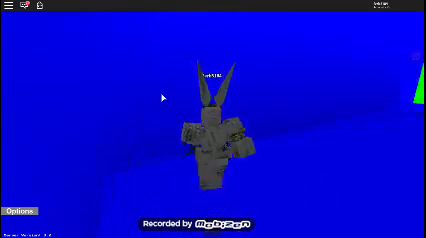
pyautogui.press('Left')
pyautogui.press('Left')
# Walk up to the green wall, then move close to the blue wall
pyautogui.press('i')
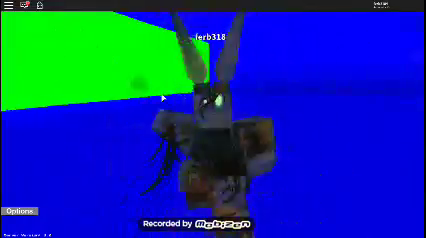
pyautogui.press('o')
pyautogui.press('o')
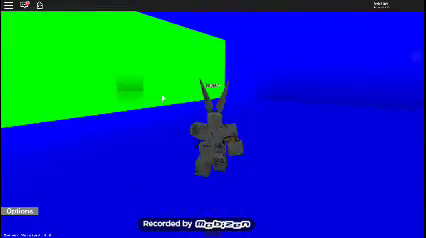
pyautogui.press('w')
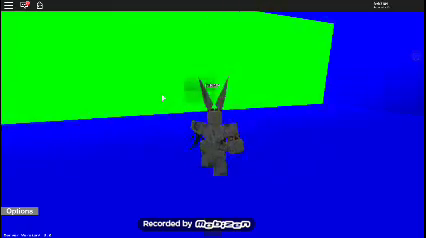
pyautogui.press('Right')
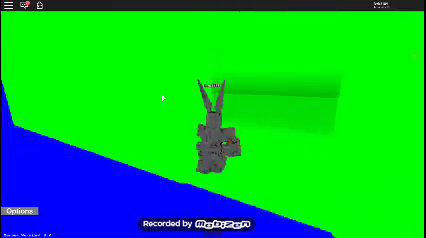
pyautogui.press('i')
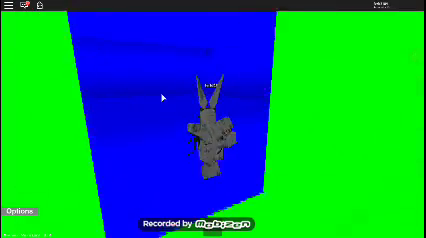